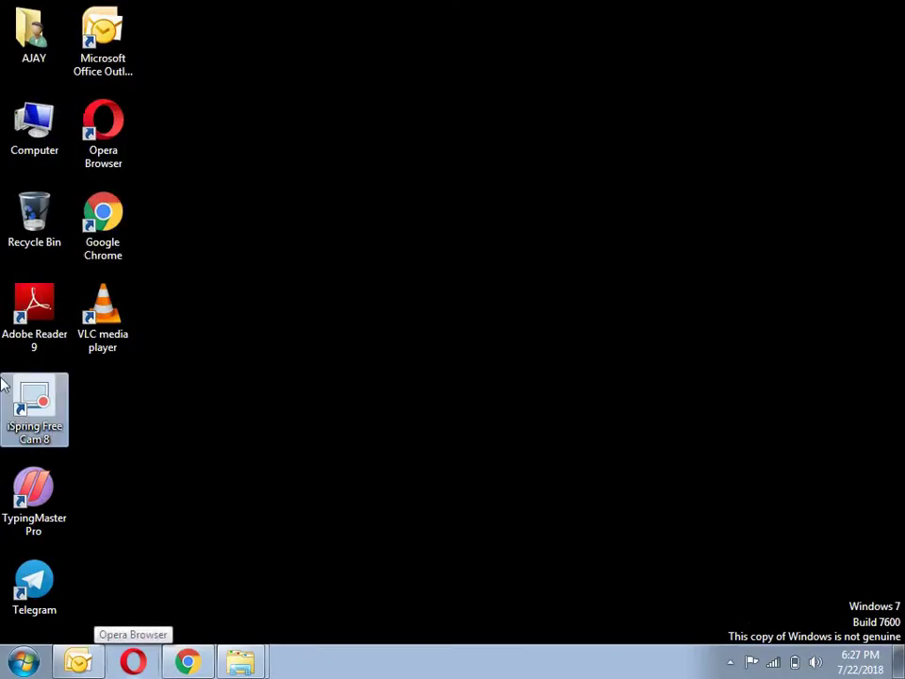
Open the AJAY folder maximized, go to Documents, and open the Power Point Basic Part 1 image.
click(35, 26)
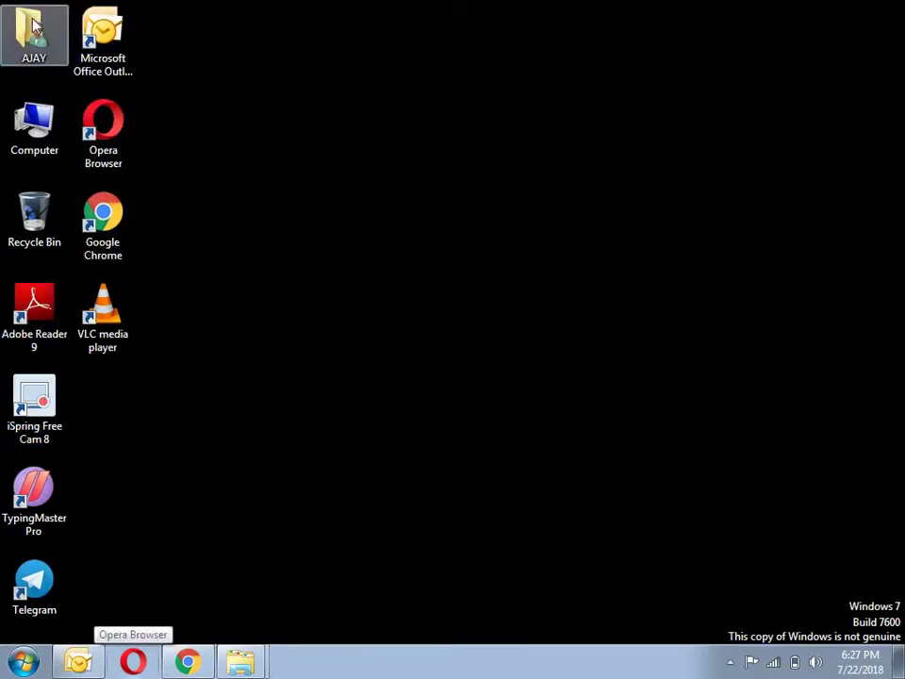
double_click(34, 26)
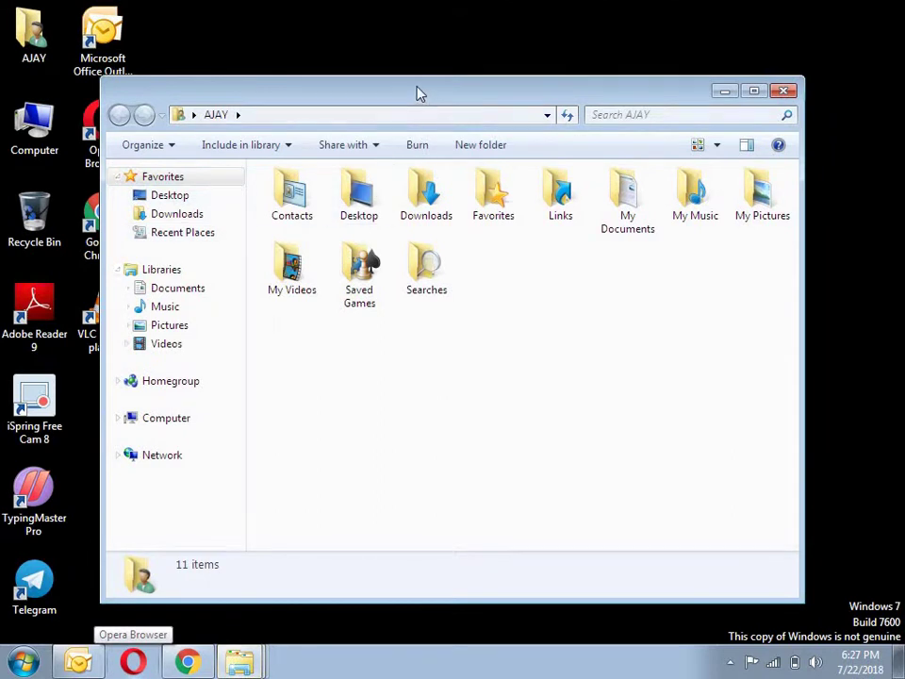
double_click(421, 94)
click(85, 209)
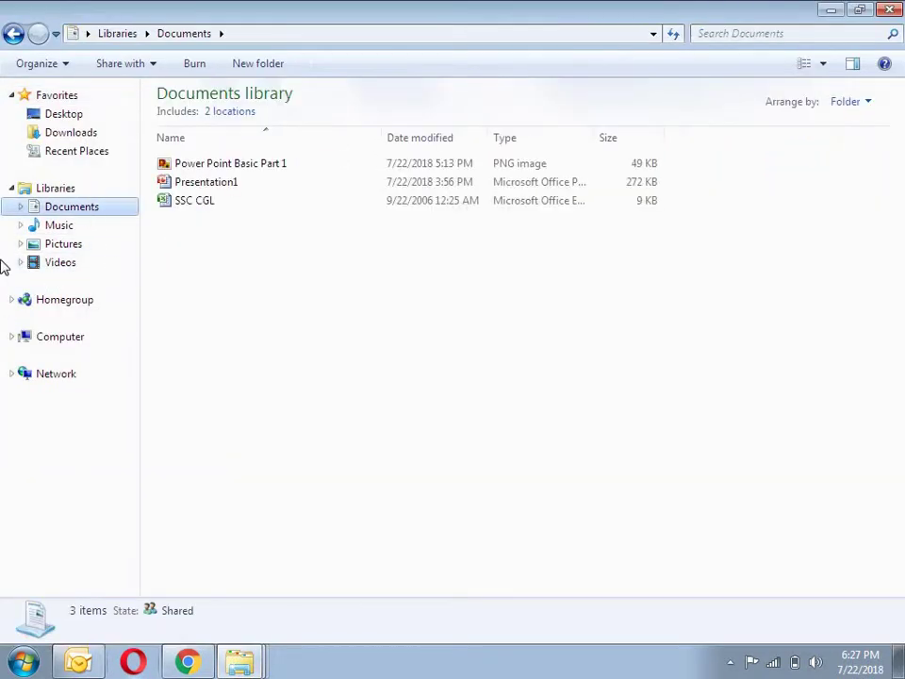
double_click(226, 167)
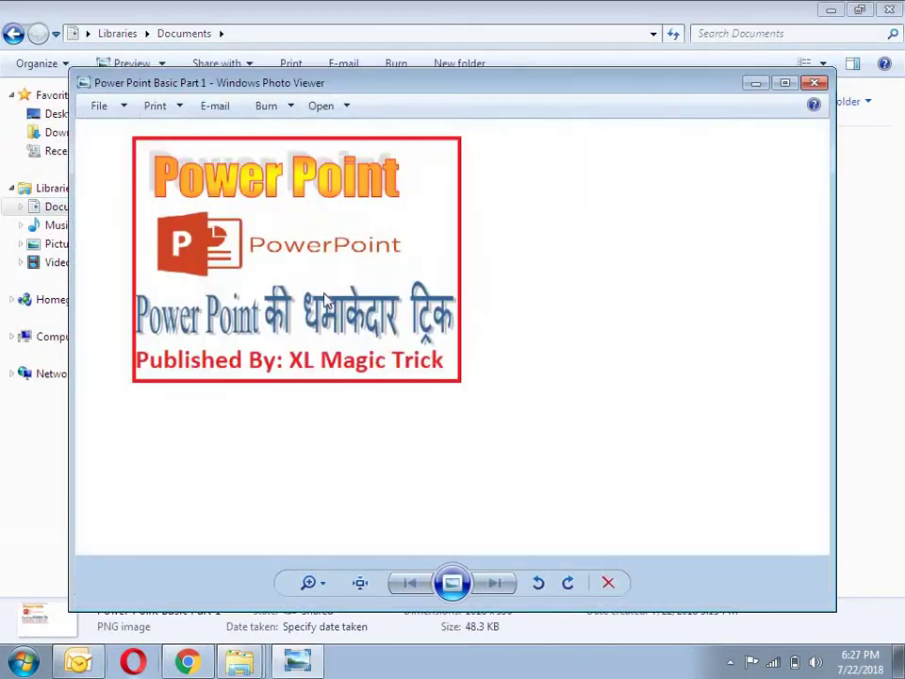
Maximize Windows Photo Viewer to view the Power Point banner full screen.
click(783, 84)
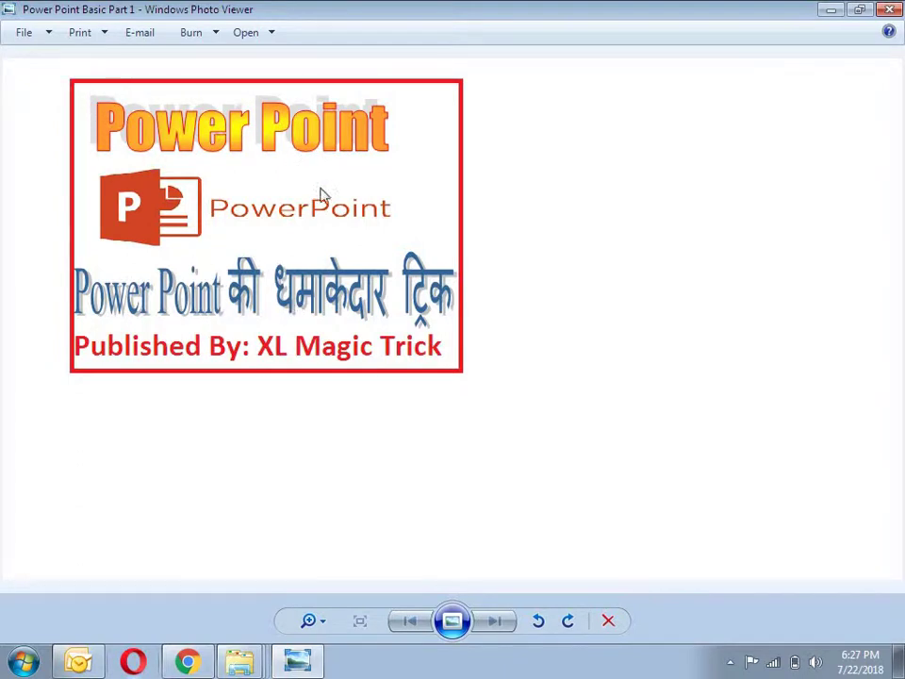
Close Photo Viewer and open Power Point Basic Part 1 in Picture Manager, maximized.
click(889, 10)
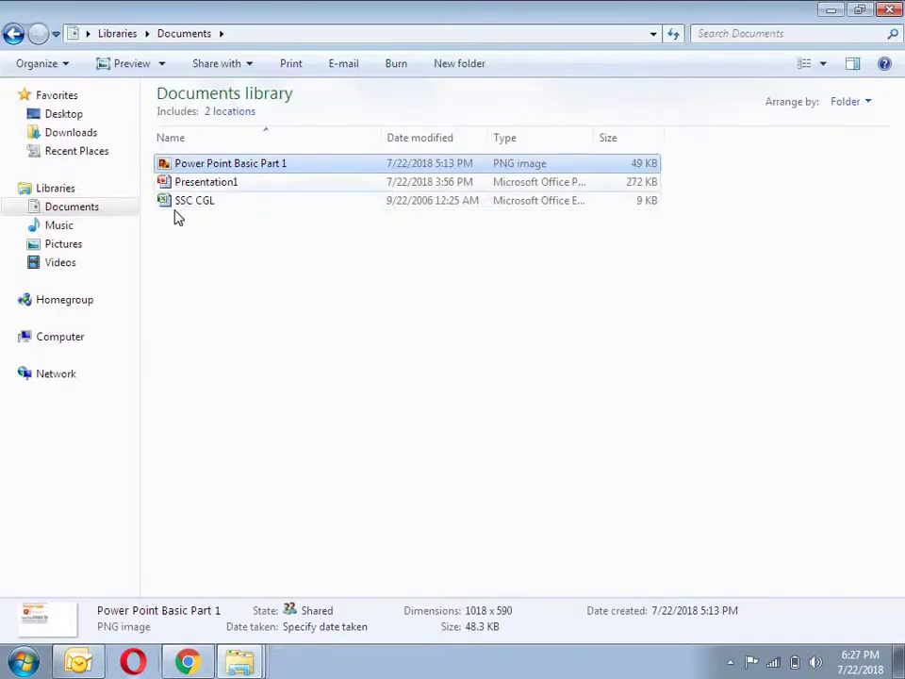
right_click(196, 169)
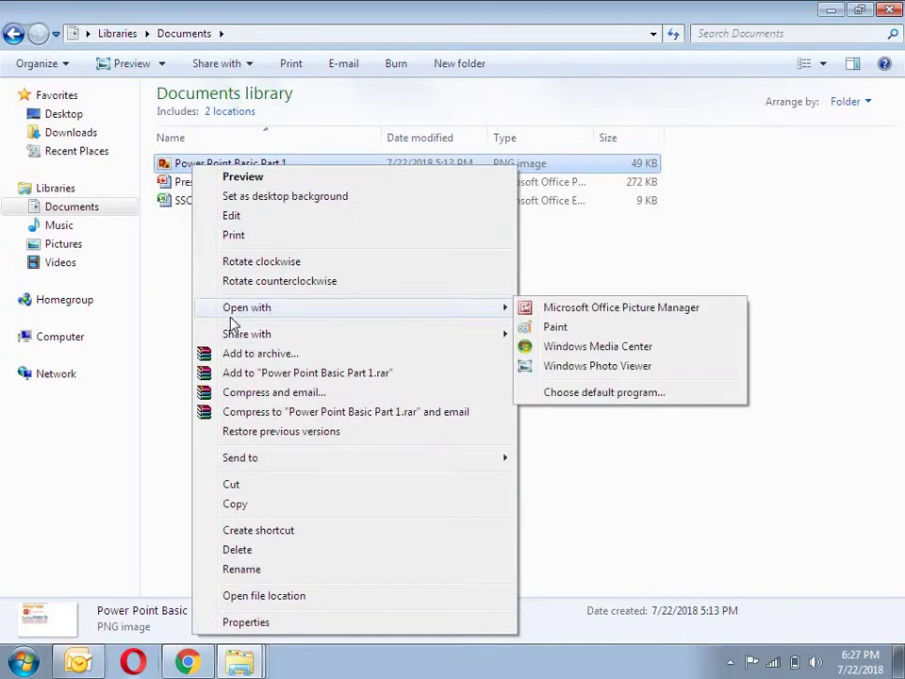
mouse_move(247, 307)
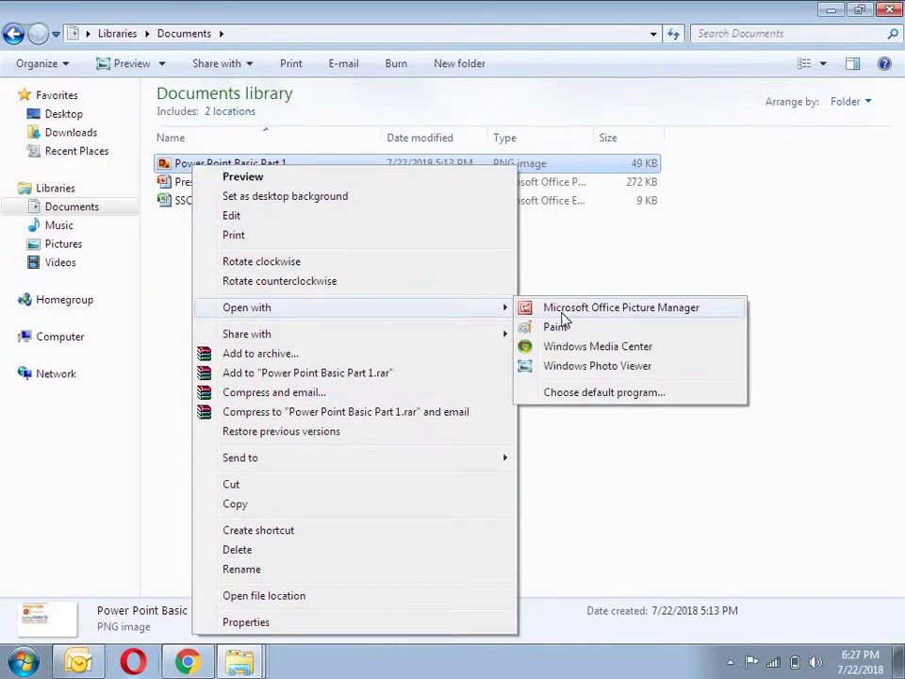
click(634, 310)
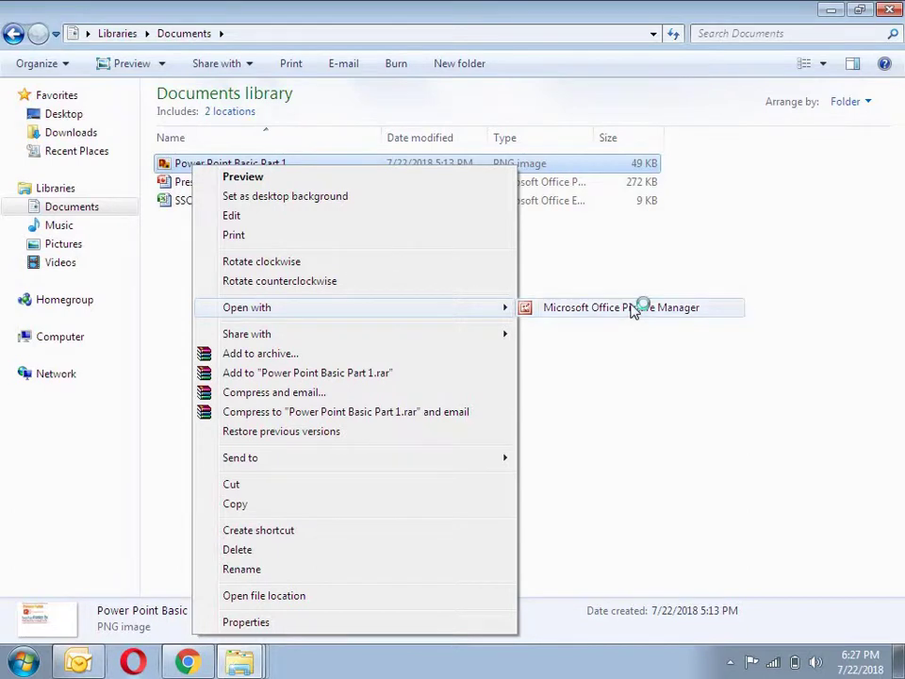
click(683, 143)
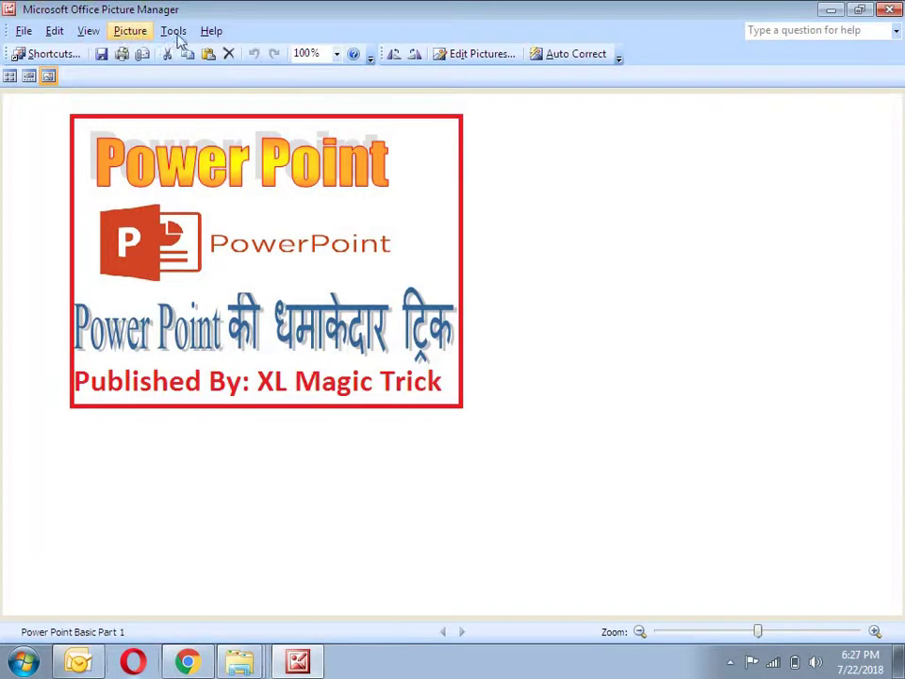
Start the Crop tool from the Picture menu on the 1018 x 590 banner.
click(129, 32)
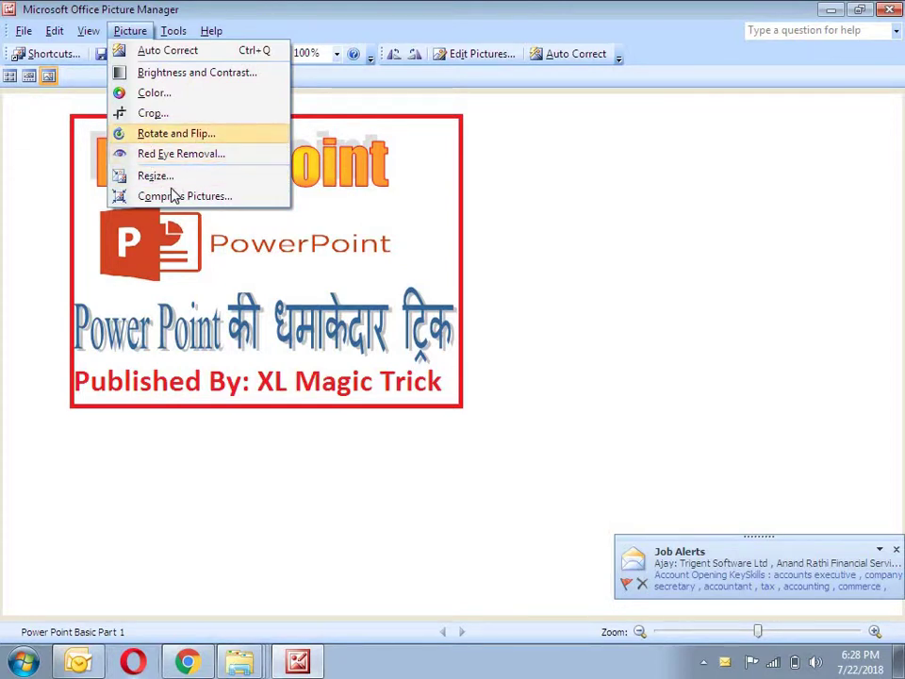
click(166, 116)
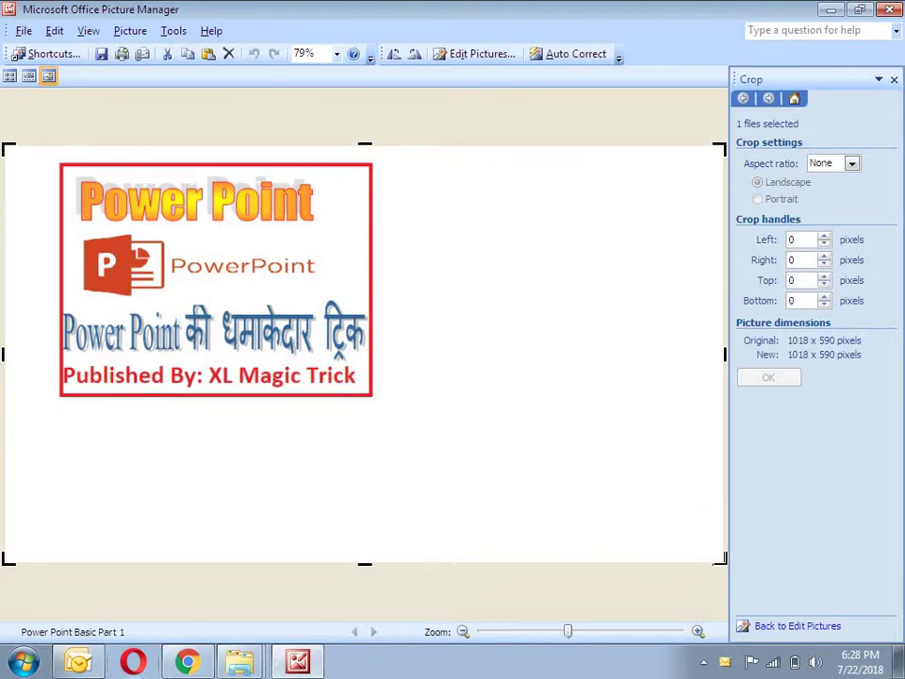
Crop to the red border (Left 73, Right 497, Top 19, Bottom 231), giving 448 x 340.
mouse_move(719, 557)
mouse_down()
mouse_move(410, 410)
mouse_move(374, 401)
mouse_up()
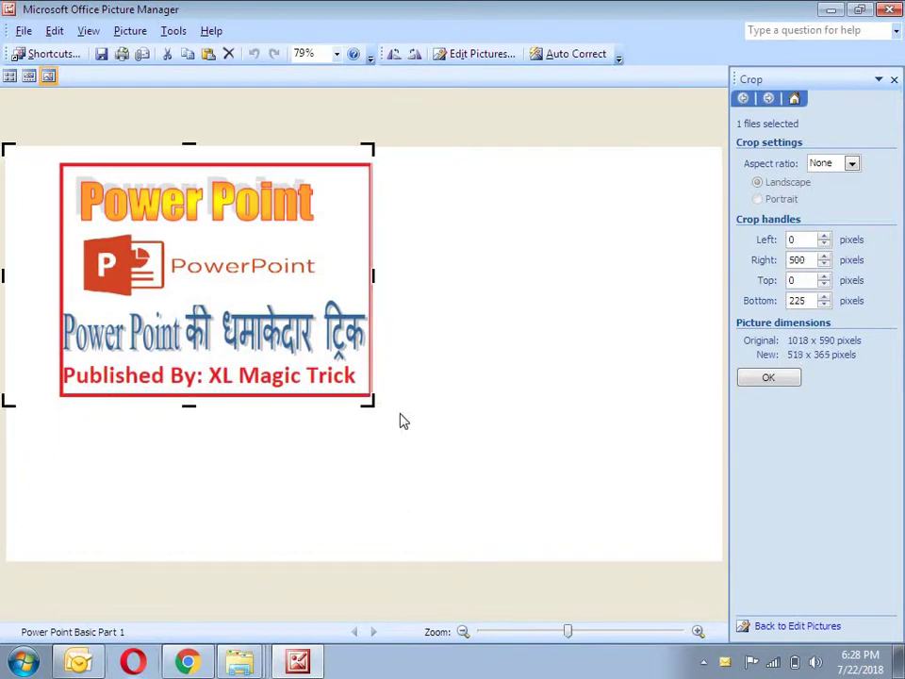
drag(373, 401, 370, 400)
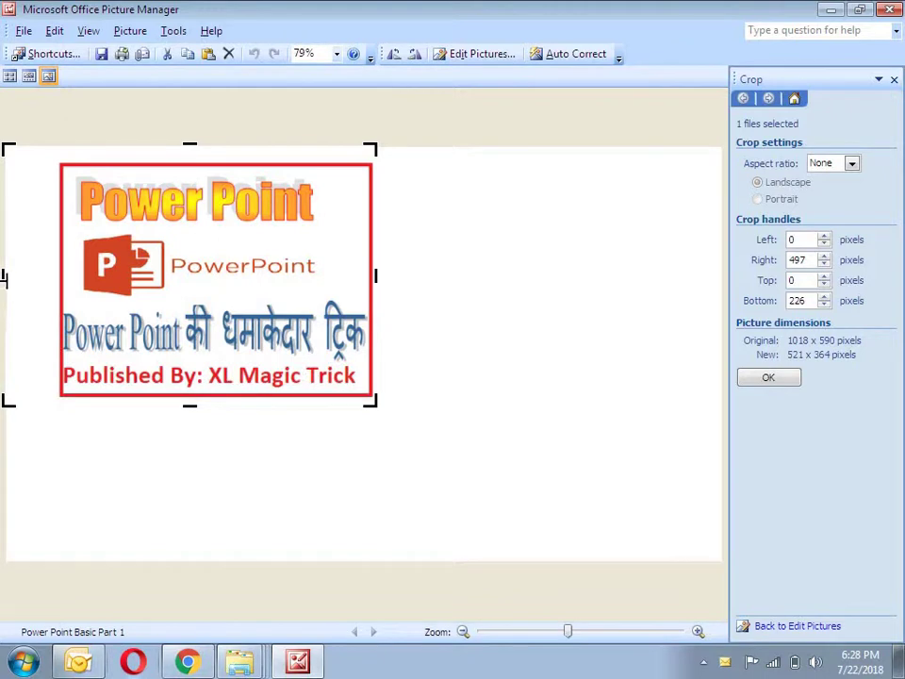
drag(4, 276, 49, 290)
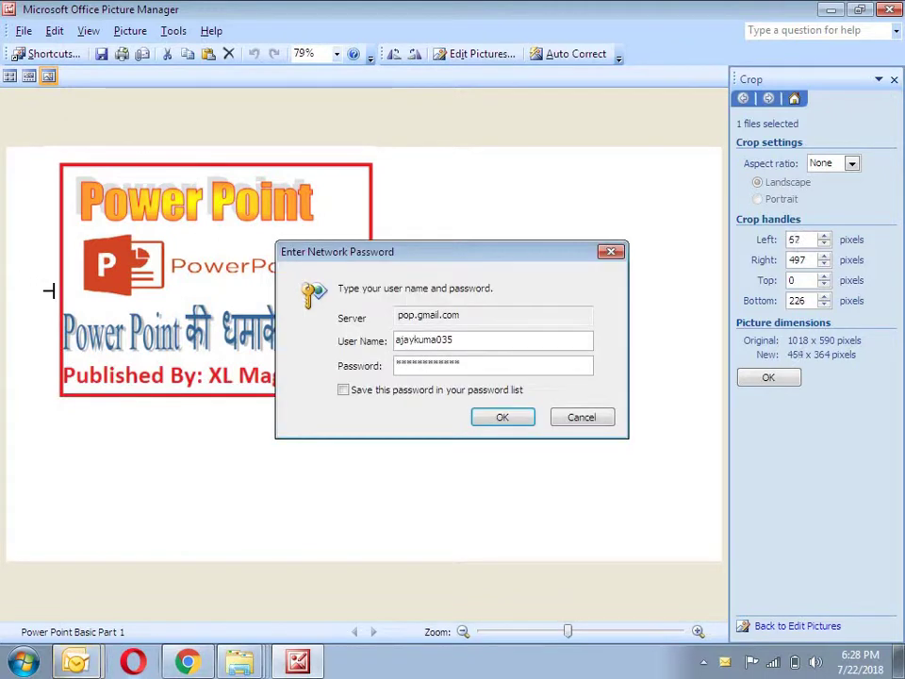
click(588, 421)
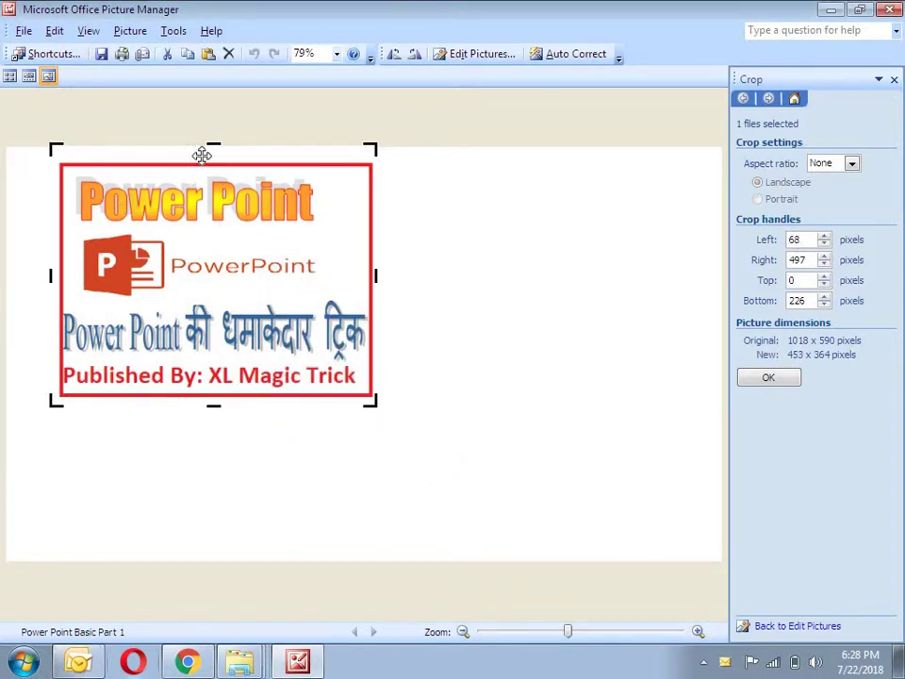
drag(212, 147, 226, 166)
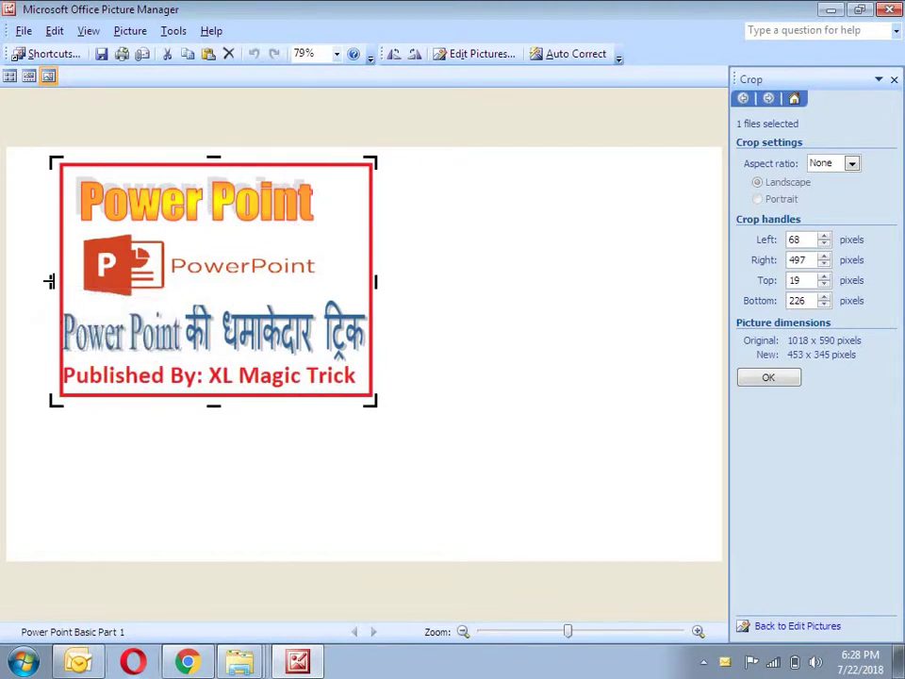
drag(51, 281, 58, 351)
drag(213, 407, 213, 401)
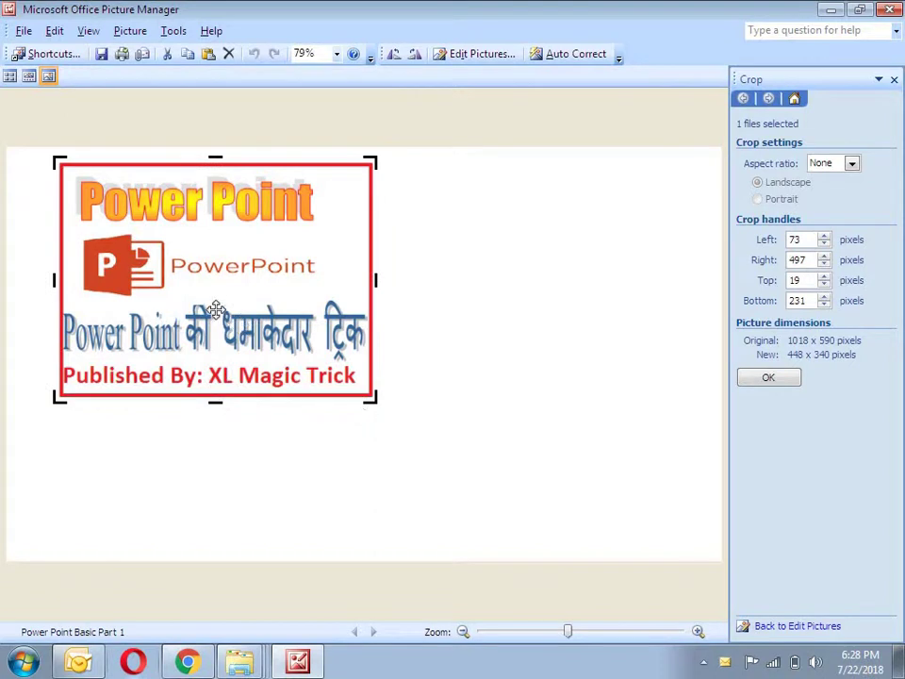
click(768, 378)
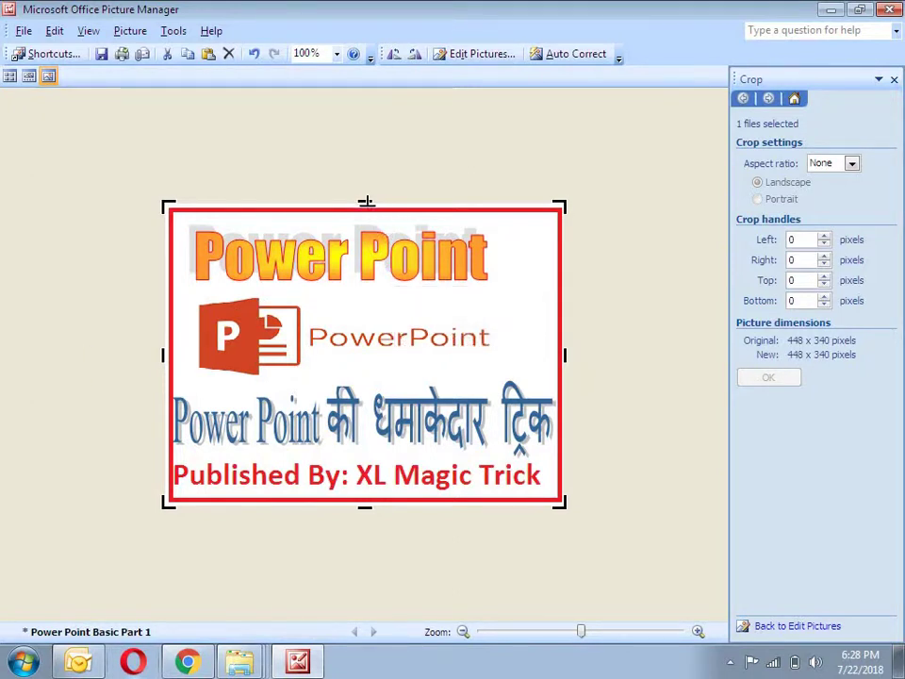
Crop a further Top 4, Left 3 and Bottom 4 pixels, leaving the banner 445 x 332.
drag(366, 201, 366, 206)
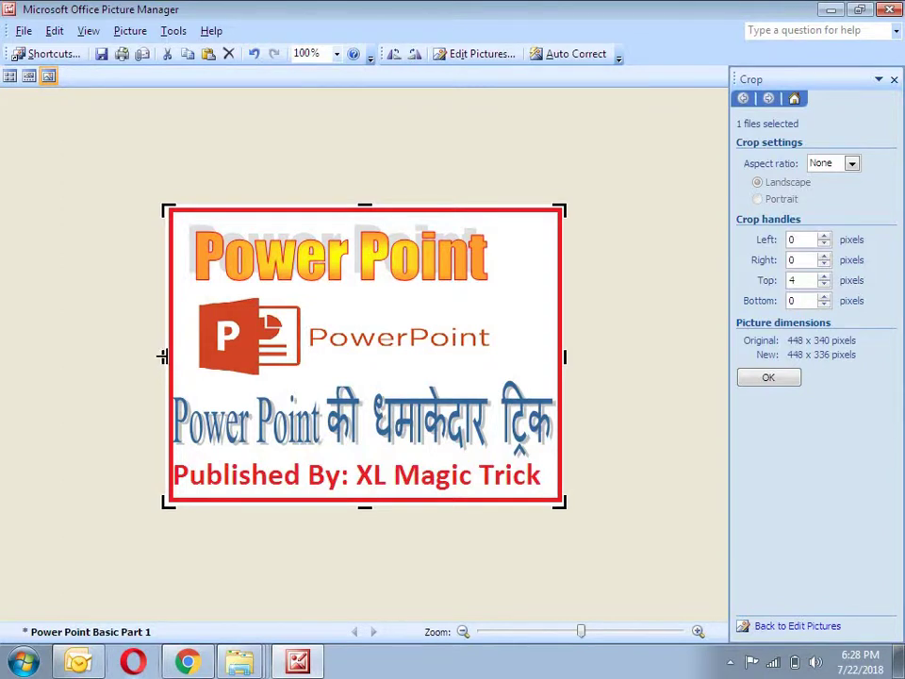
drag(162, 355, 165, 356)
drag(368, 509, 368, 505)
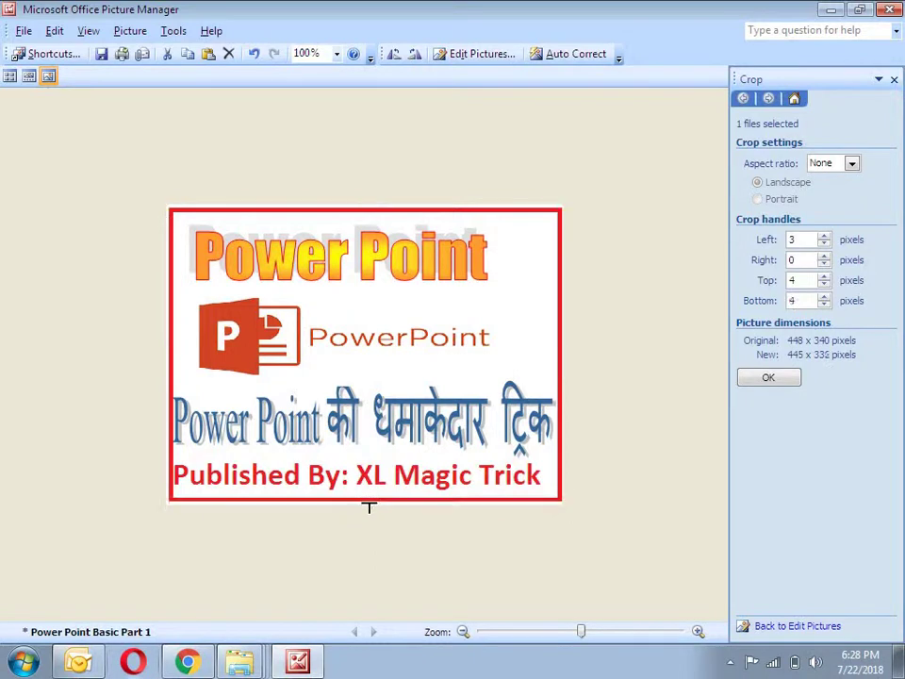
click(759, 379)
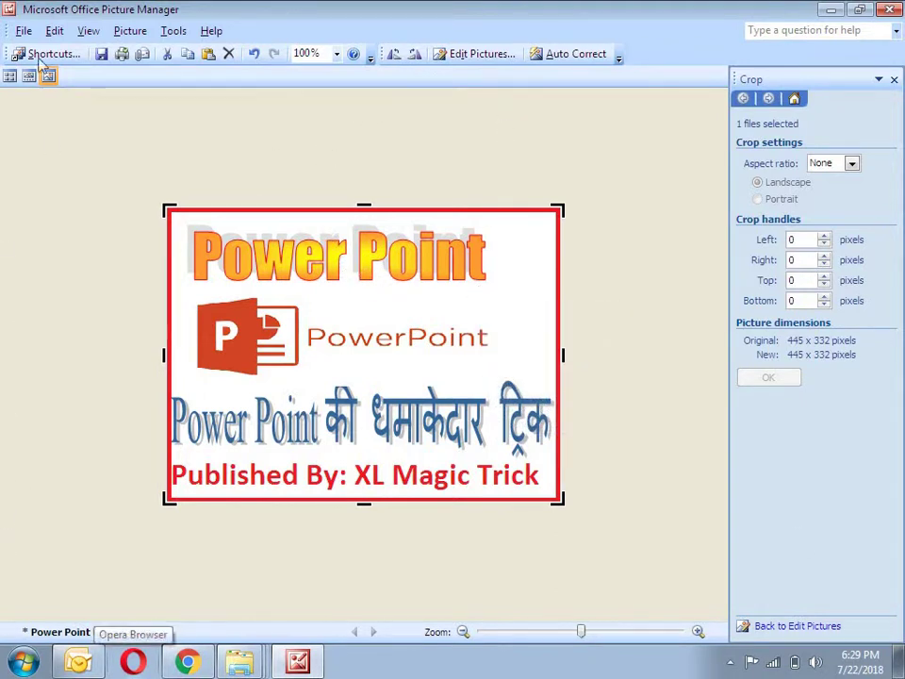
Save the cropped banner as a new file named Power Point Basic Part 2.
click(22, 31)
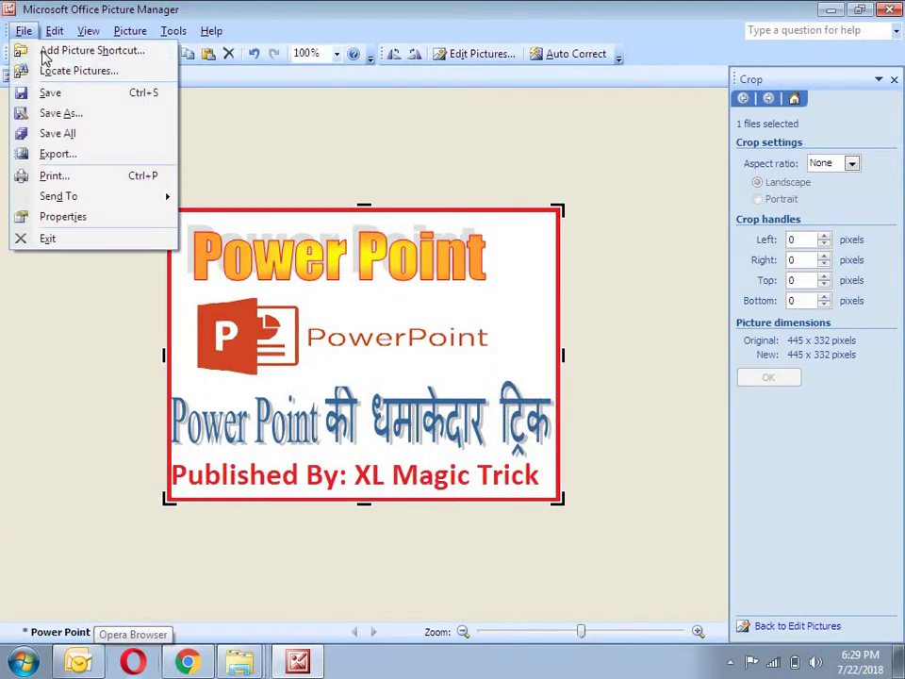
click(59, 114)
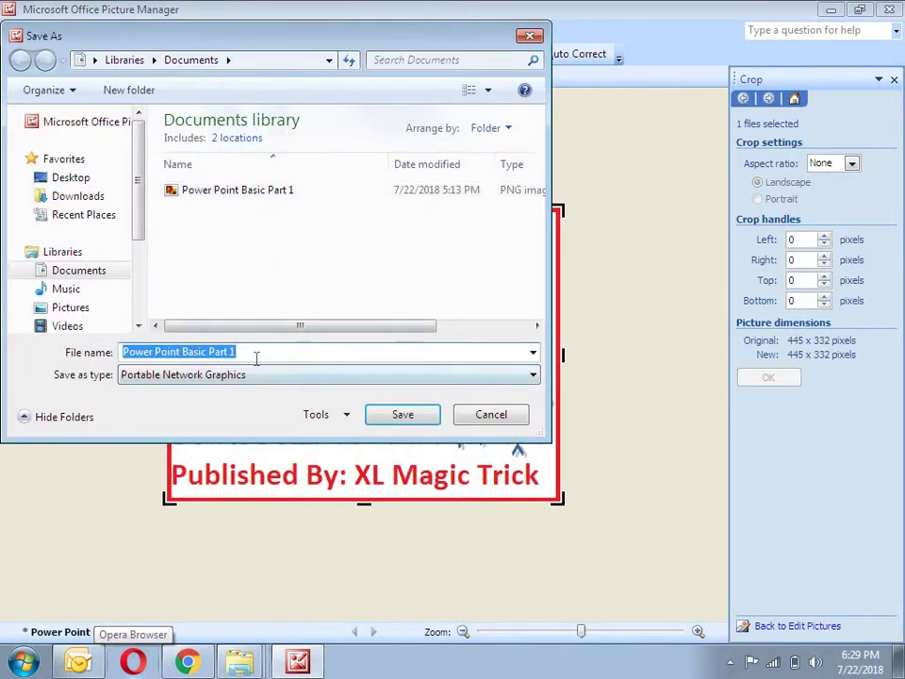
click(260, 355)
key(BackSpace)
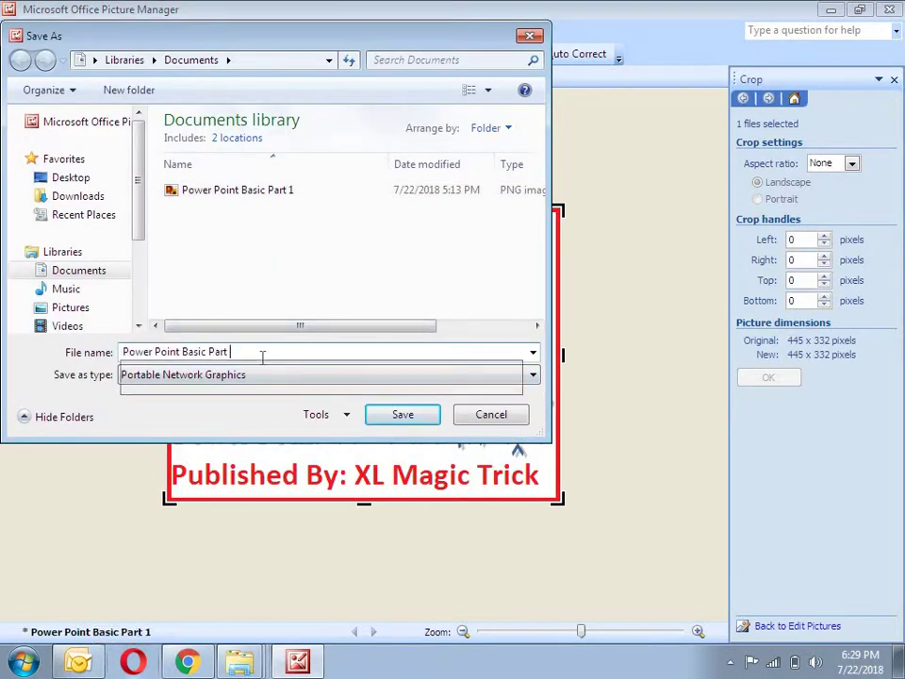
text(2)
click(408, 415)
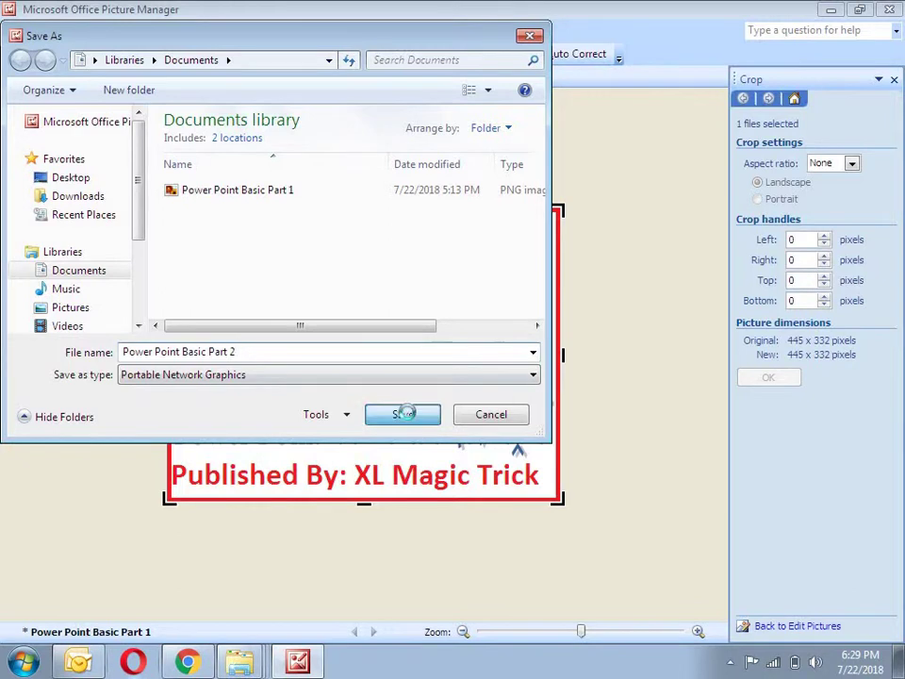
Close Picture Manager without saving changes to the original image.
click(896, 8)
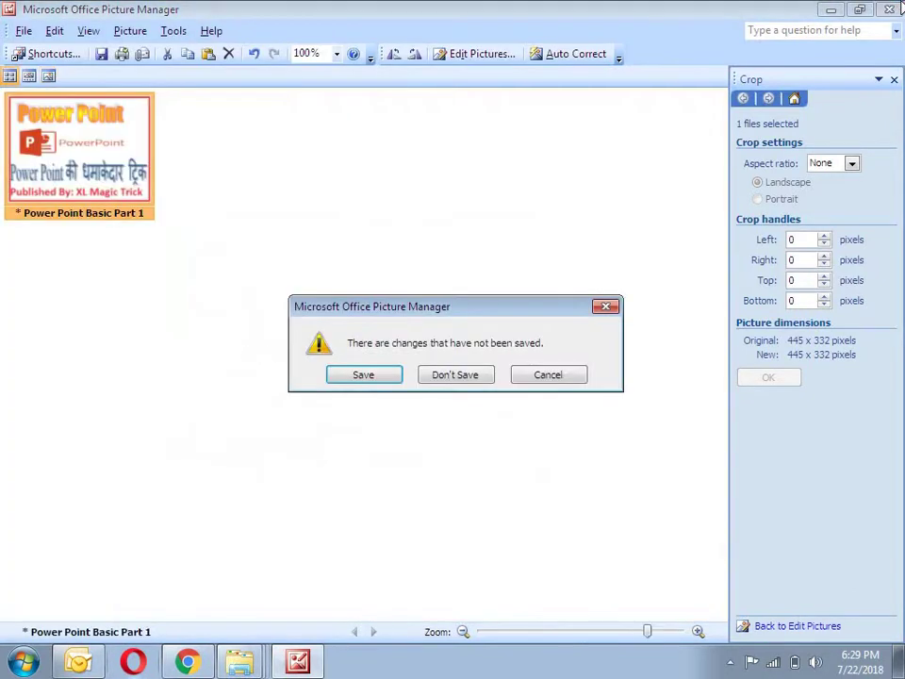
click(455, 375)
click(246, 375)
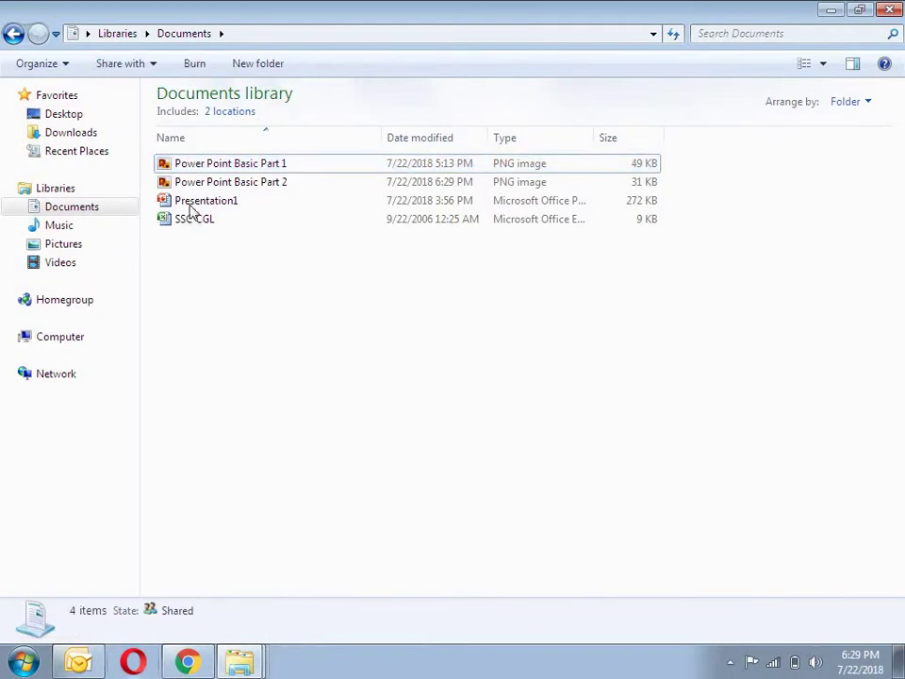
double_click(241, 184)
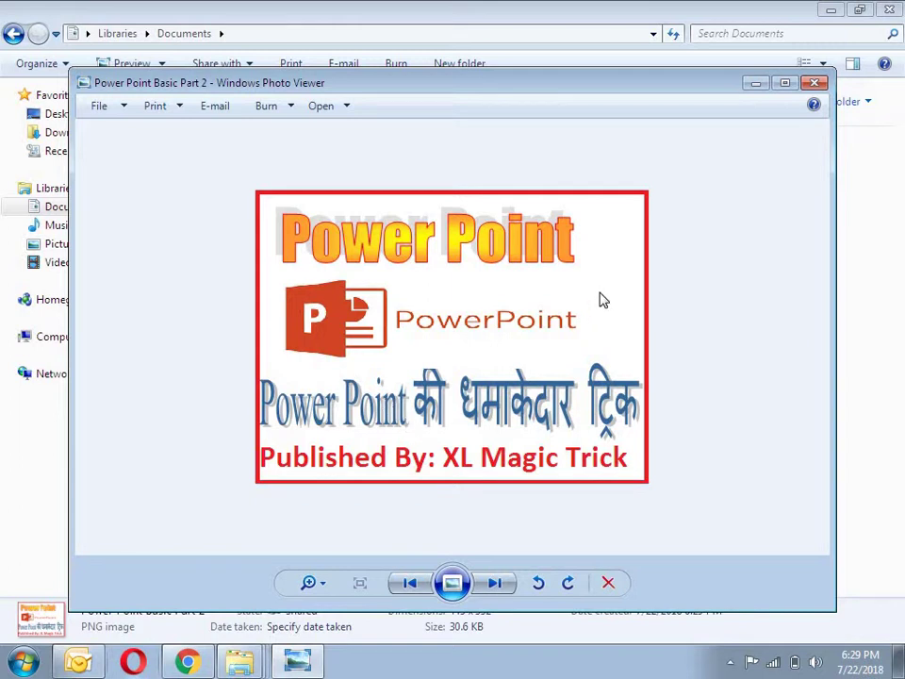
click(817, 84)
click(259, 168)
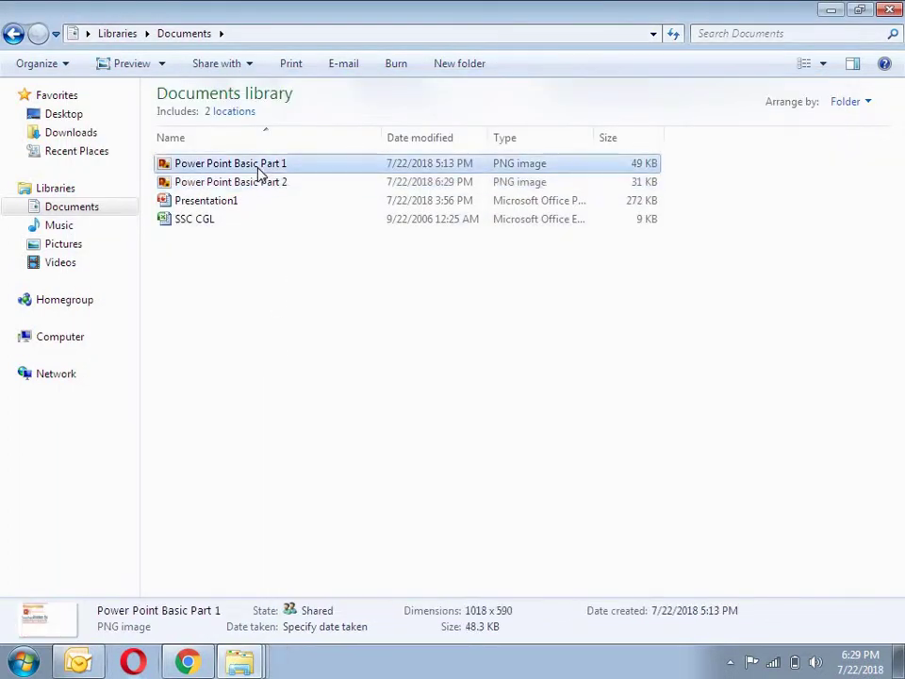
double_click(260, 171)
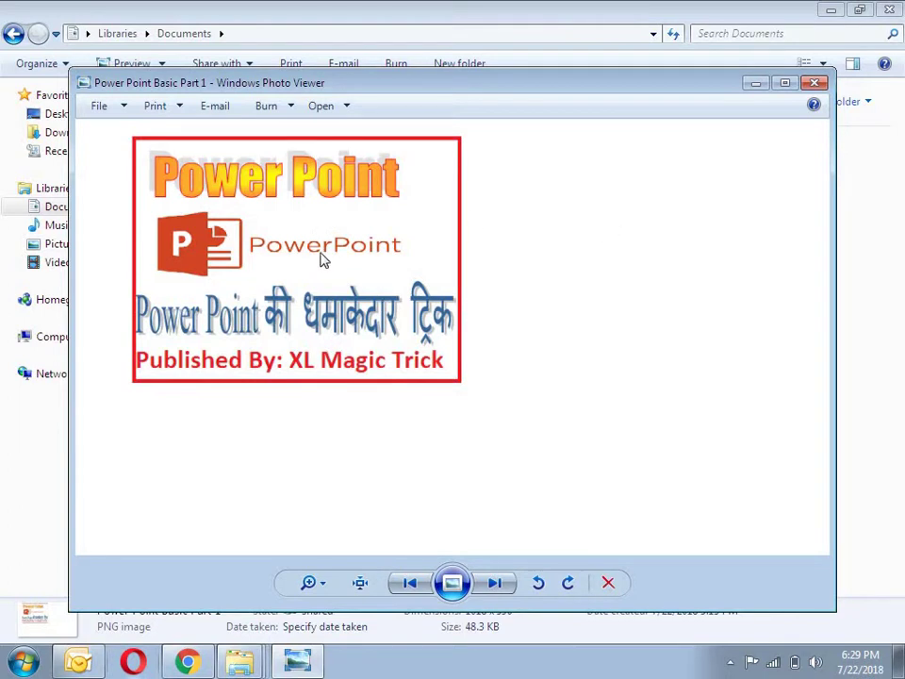
click(814, 83)
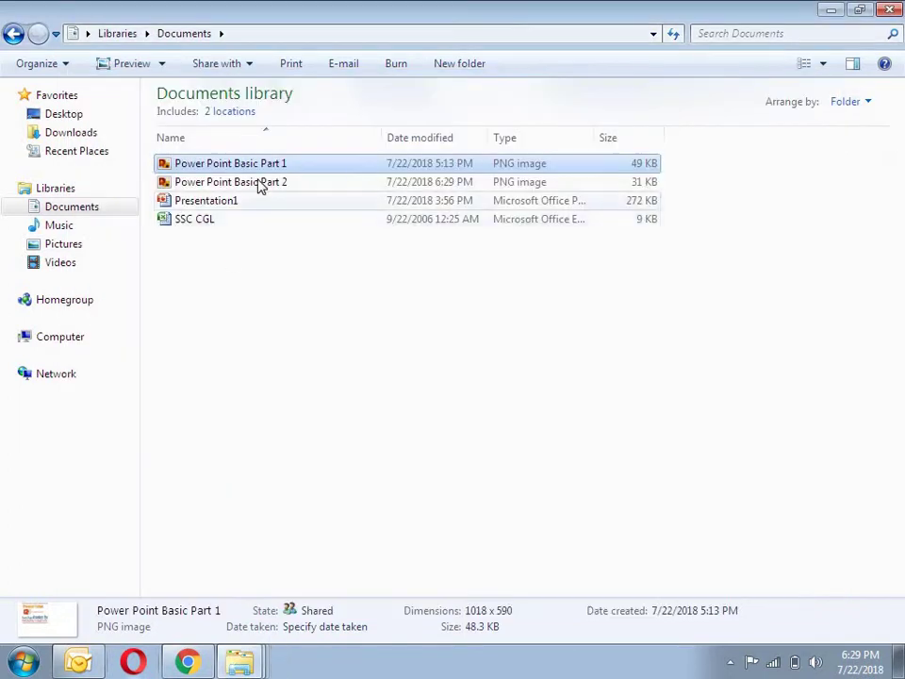
double_click(260, 185)
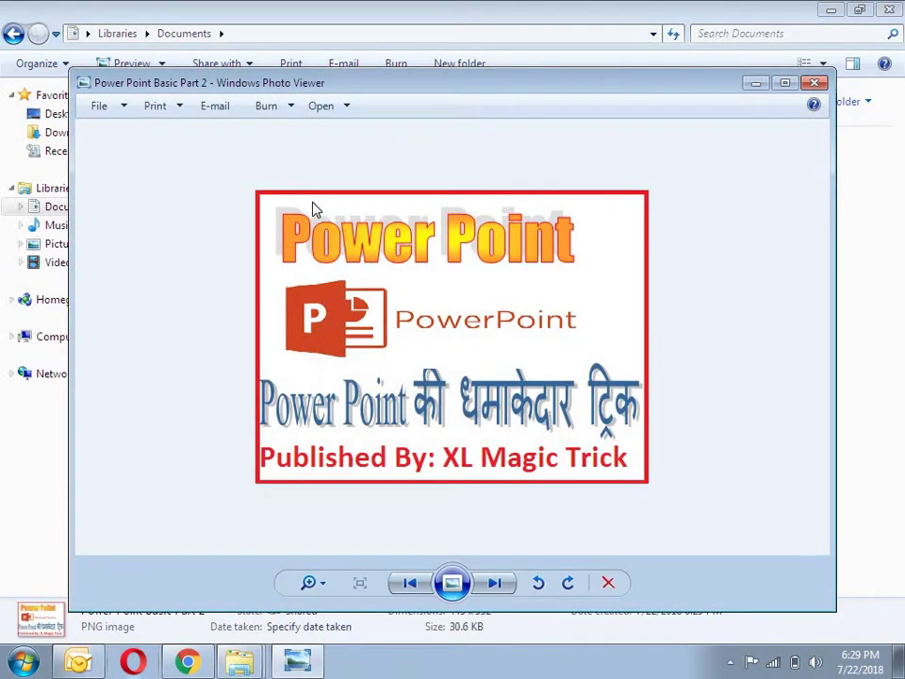
click(816, 84)
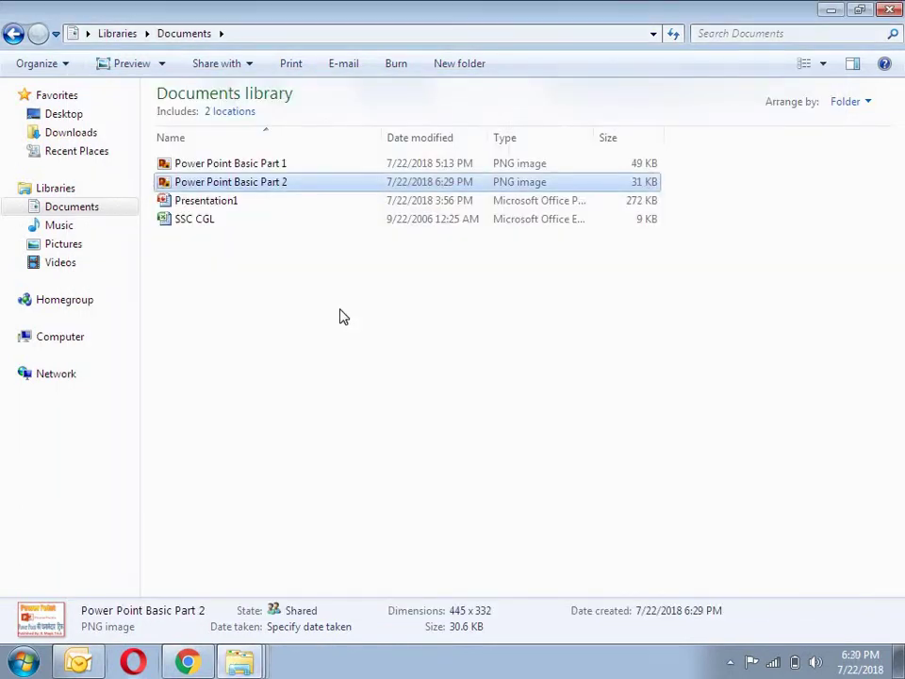